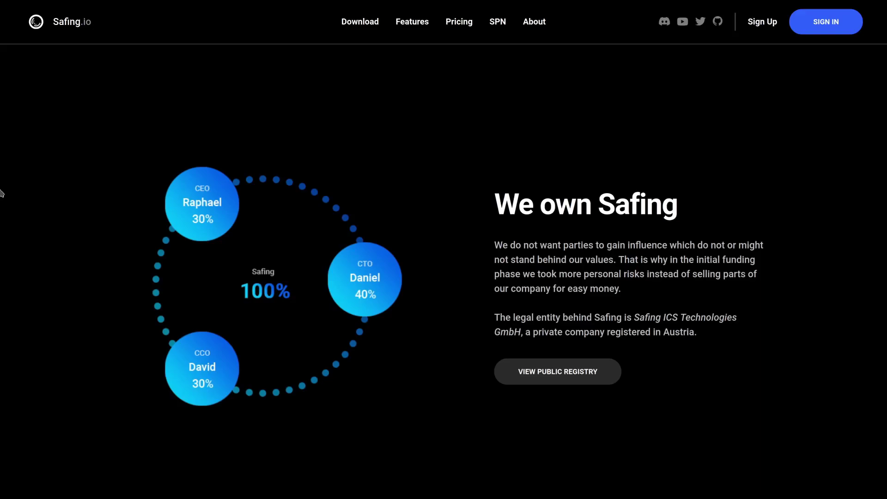
# Read the Safing website's section on how the company is financed and open the funding details under Influences
pyautogui.scroll(-4, 45, 291)
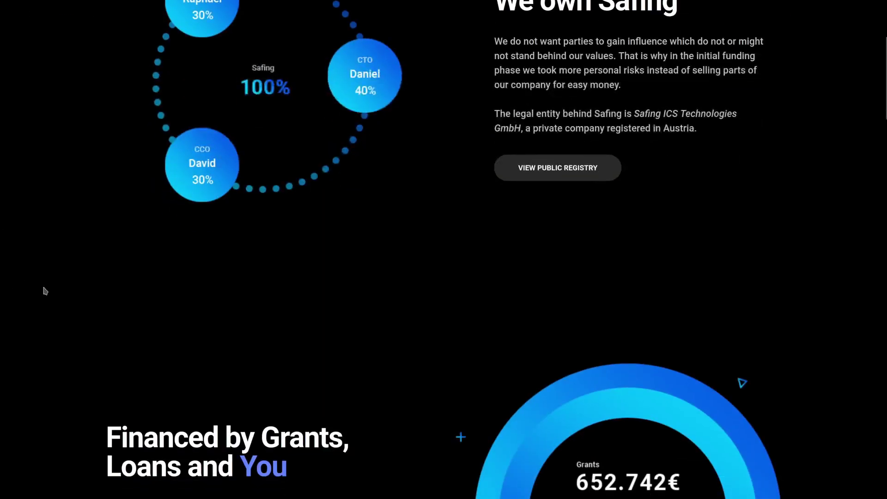
pyautogui.scroll(-4, 5, 258)
pyautogui.scroll(-3, 0, 266)
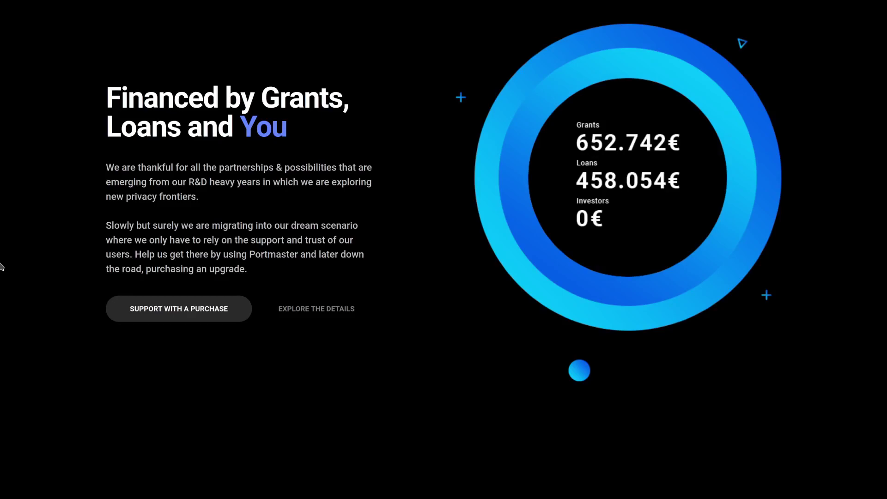
pyautogui.click(298, 309)
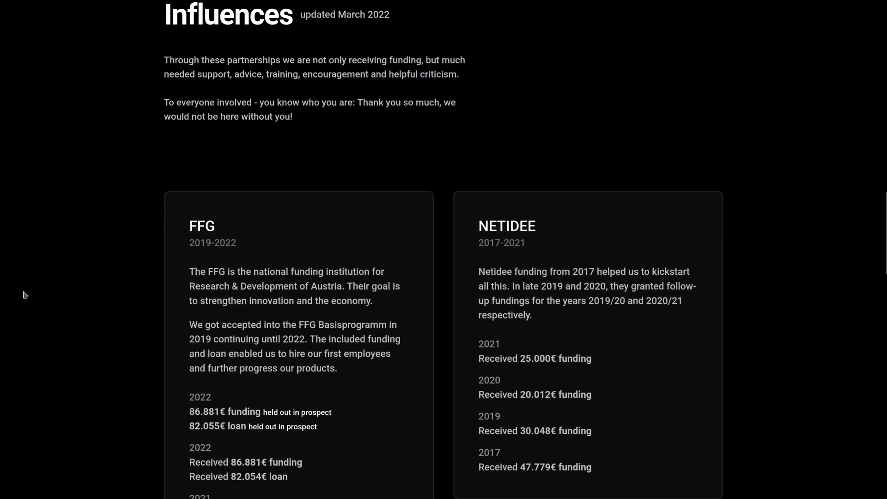
pyautogui.scroll(1, 25, 294)
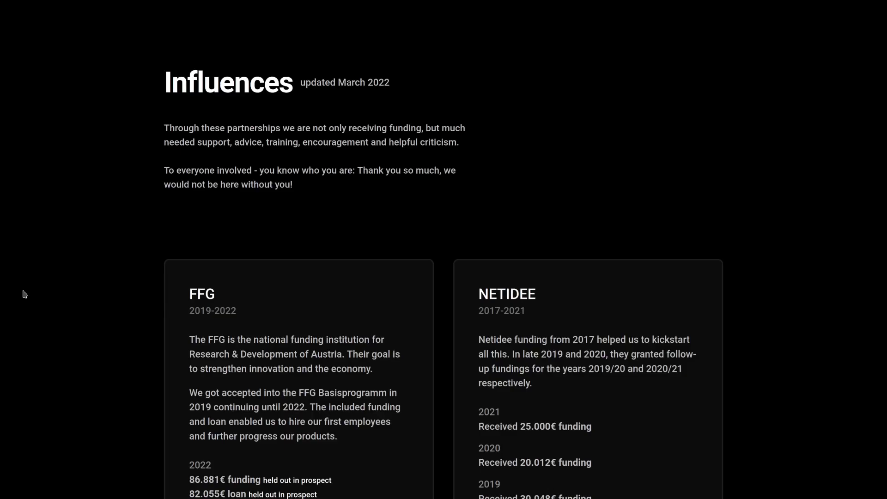
pyautogui.scroll(8, 28, 295)
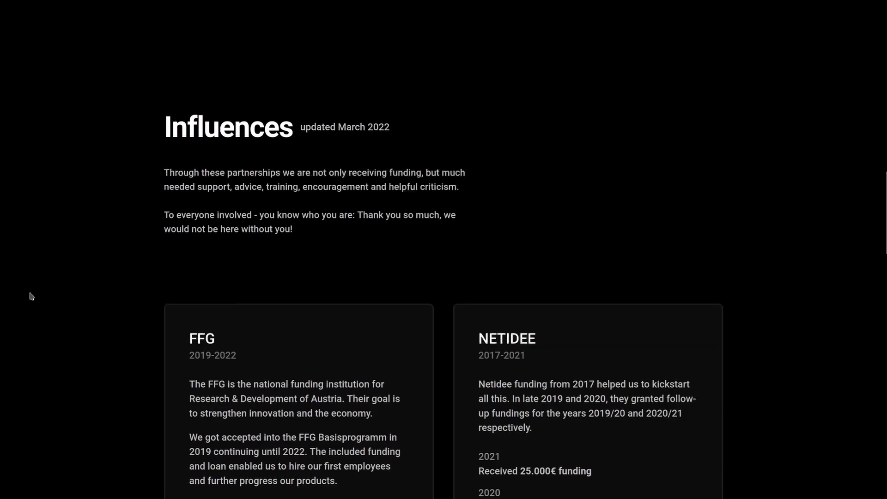
pyautogui.scroll(3, 30, 294)
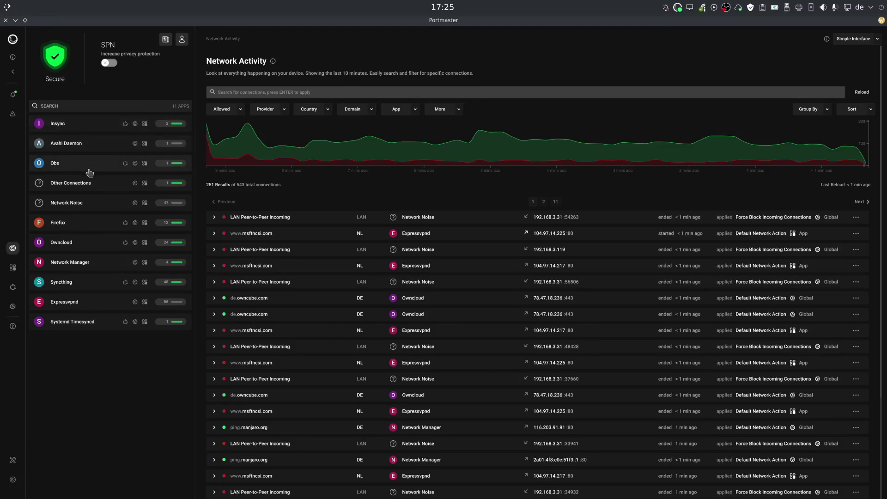
# Switch to Portmaster and inspect the individual network connections of Obs, Expressvpnd and Firefox
pyautogui.click(57, 164)
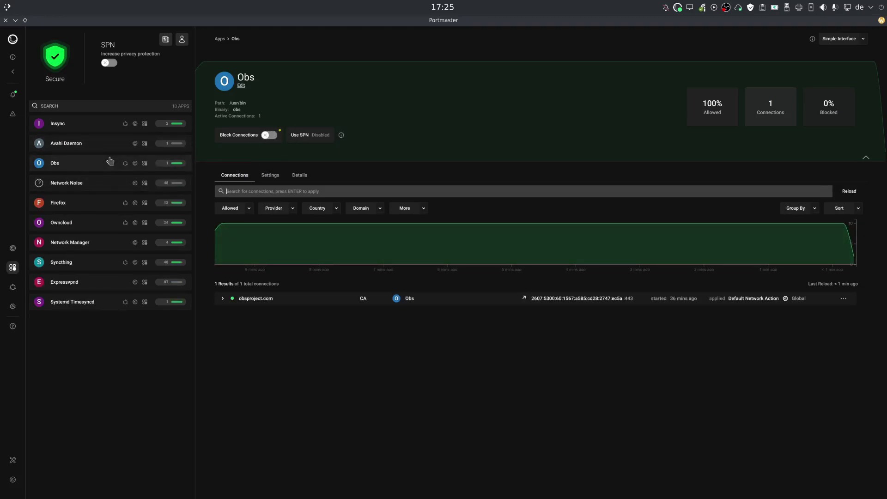
pyautogui.click(65, 282)
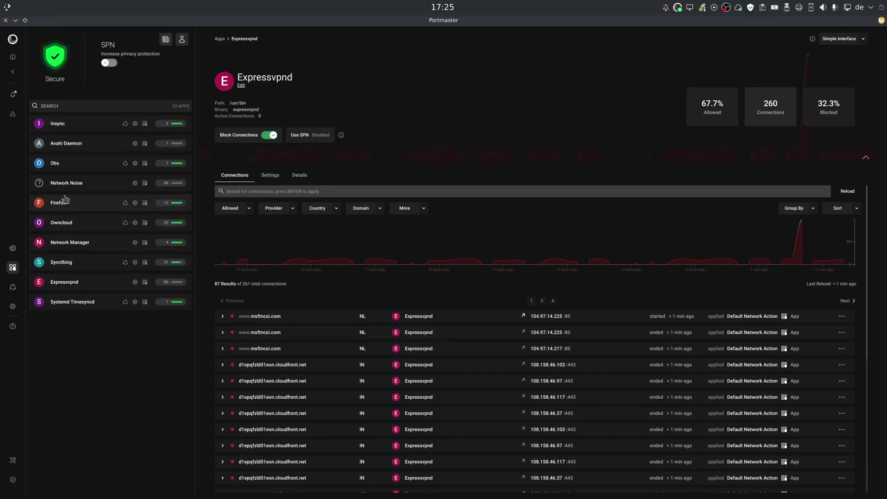
pyautogui.click(49, 205)
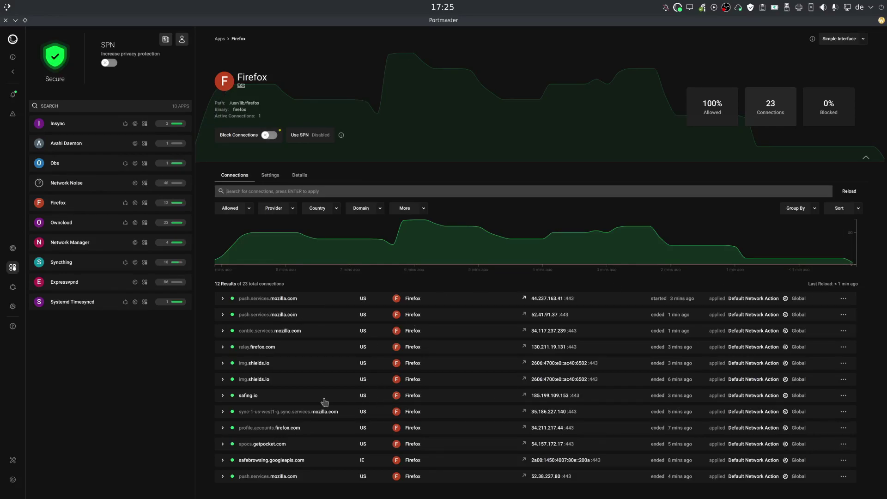
pyautogui.click(844, 397)
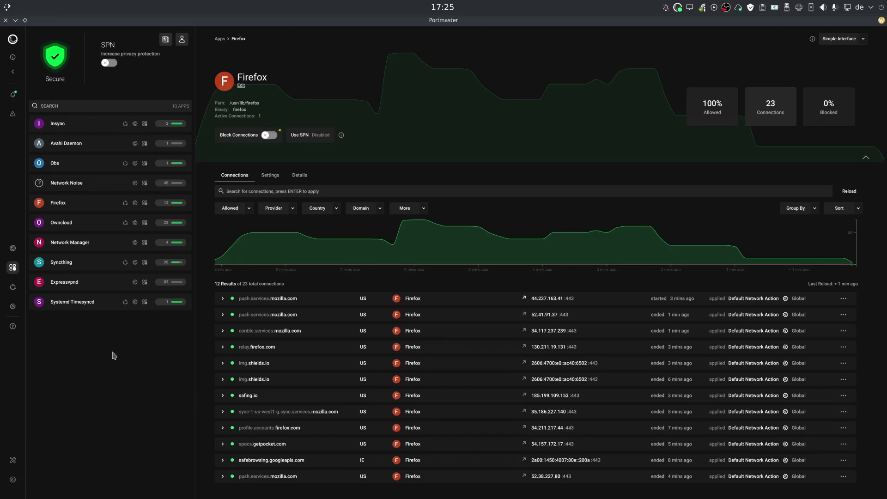
# View the network activity overview for the whole device and the list of all apps
pyautogui.click(12, 249)
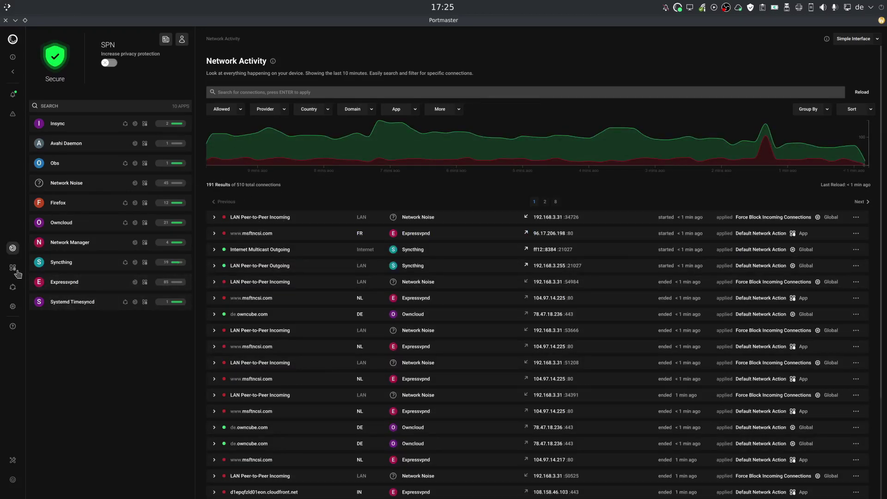
pyautogui.click(13, 268)
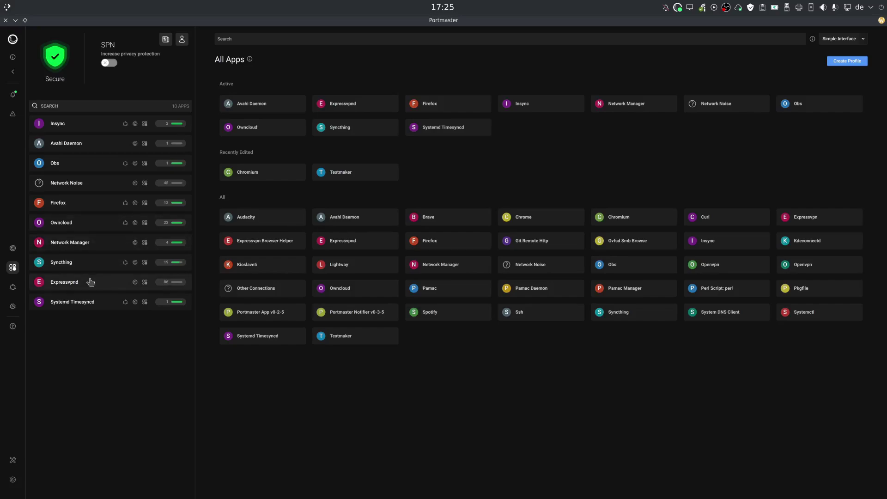
# Open the global settings and read the full help text for the DNS Servers setting
pyautogui.click(12, 307)
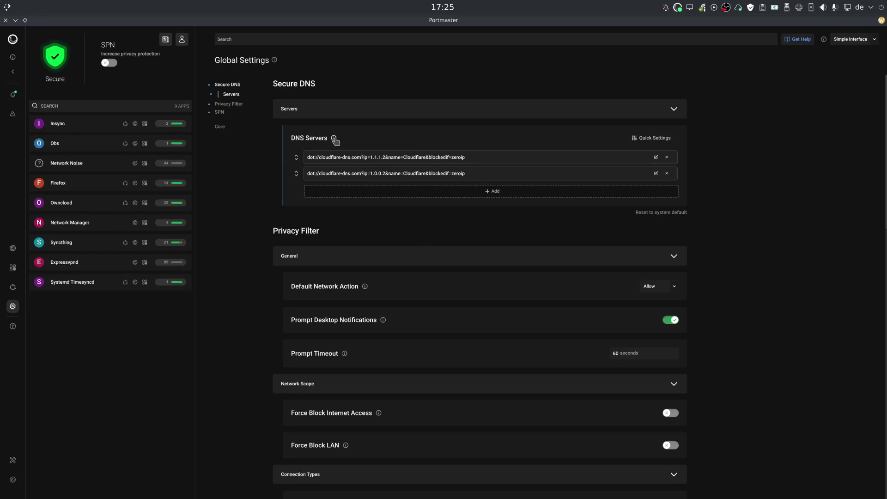
pyautogui.click(334, 138)
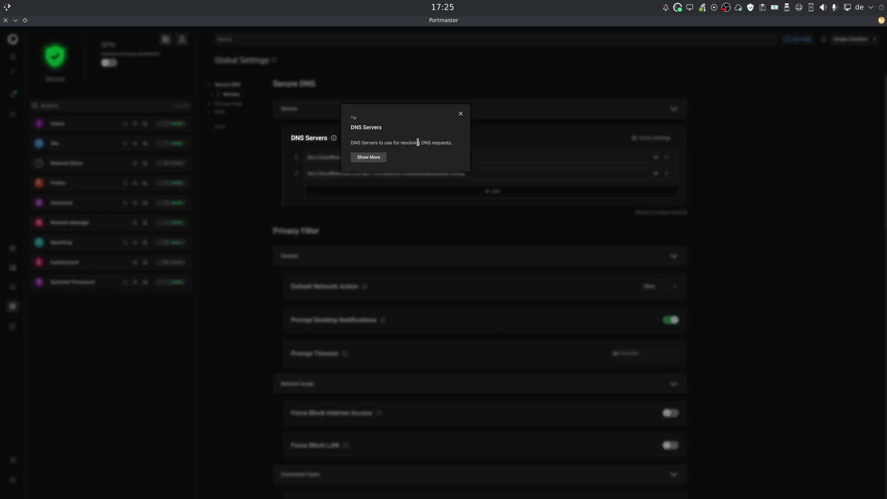
pyautogui.click(372, 157)
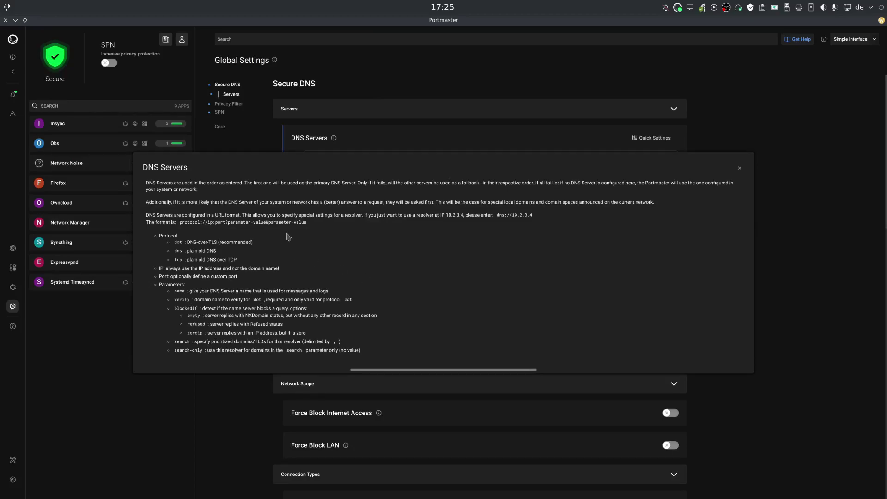
pyautogui.click(739, 168)
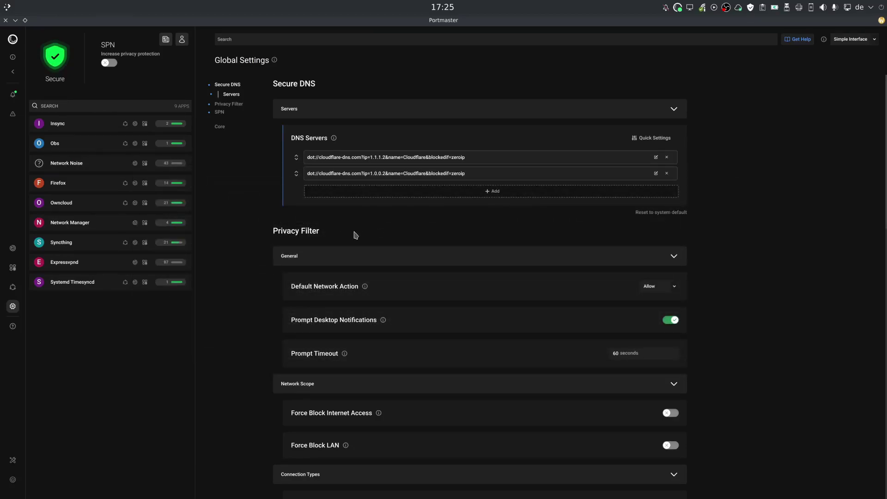
# Check the available options for the privacy filter's Default Network Action without changing the selection
pyautogui.scroll(-2, 330, 270)
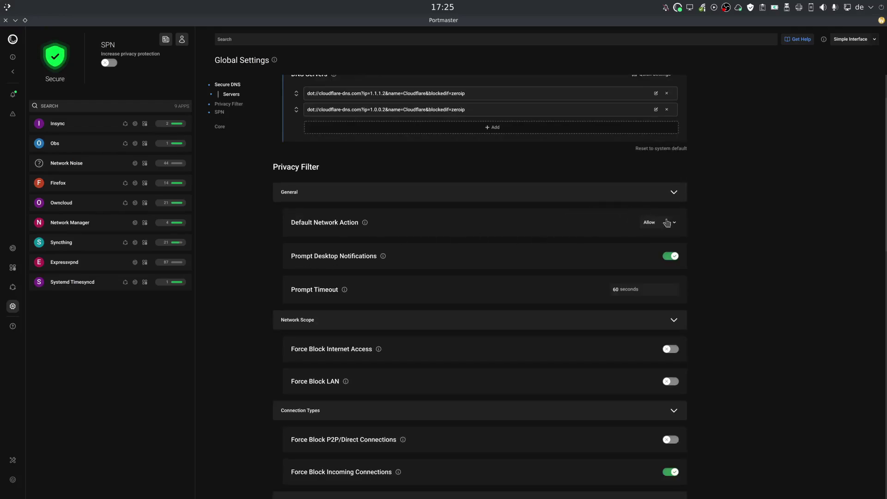
pyautogui.click(675, 227)
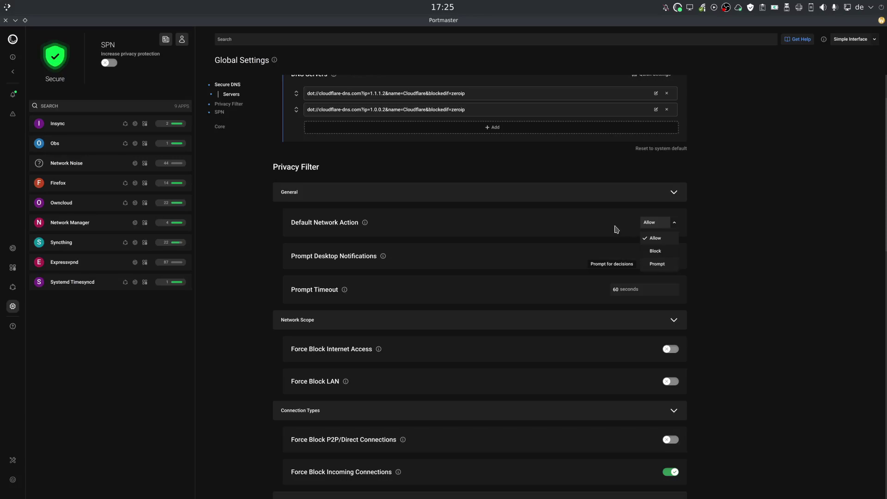
pyautogui.click(653, 228)
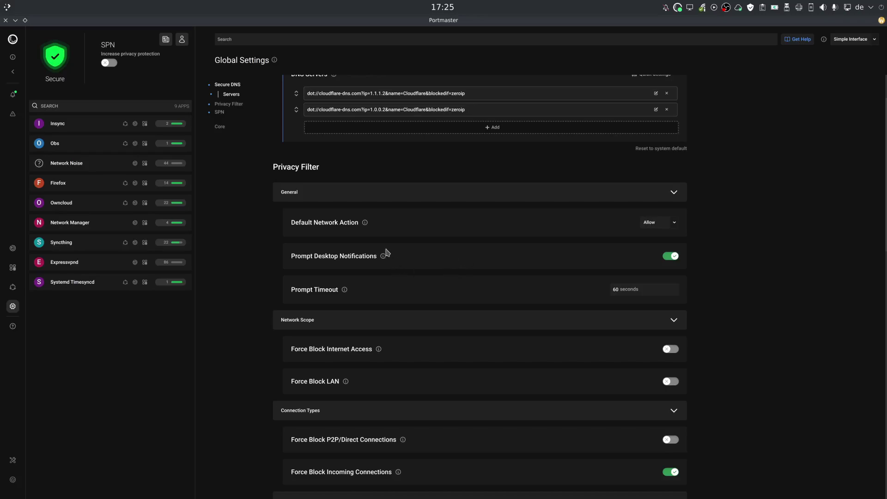
# Collapse the Network Scope and Connection Types sections of the Privacy Filter settings
pyautogui.scroll(-1, 428, 269)
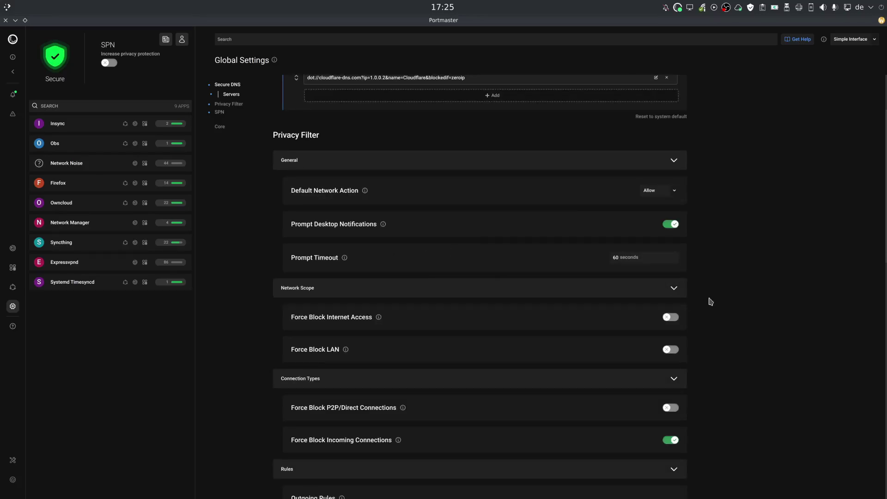
pyautogui.scroll(-2, 712, 279)
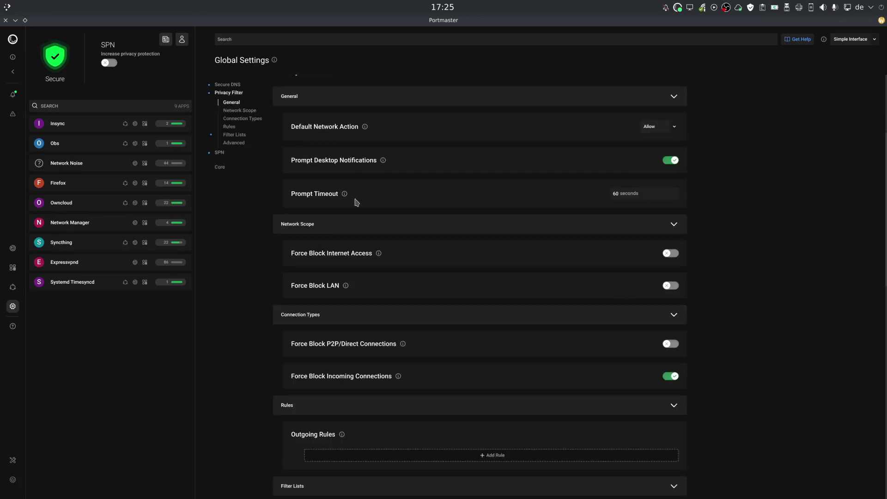
pyautogui.scroll(-1, 383, 241)
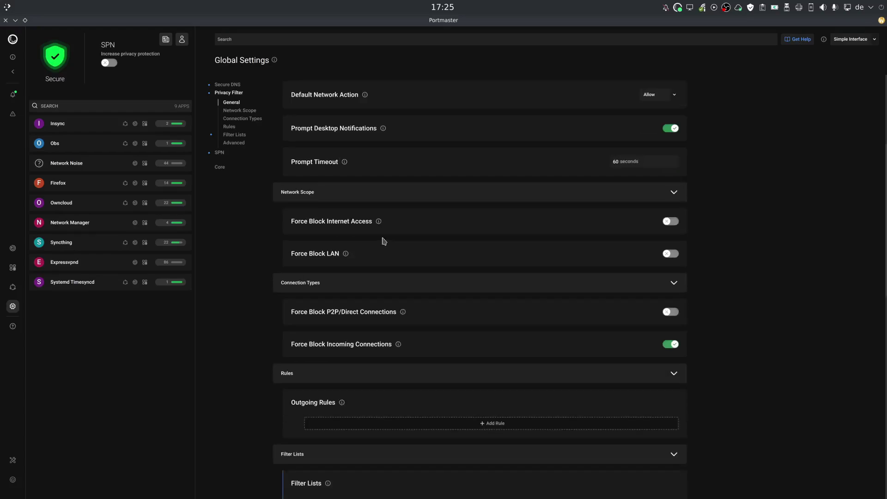
pyautogui.click(673, 193)
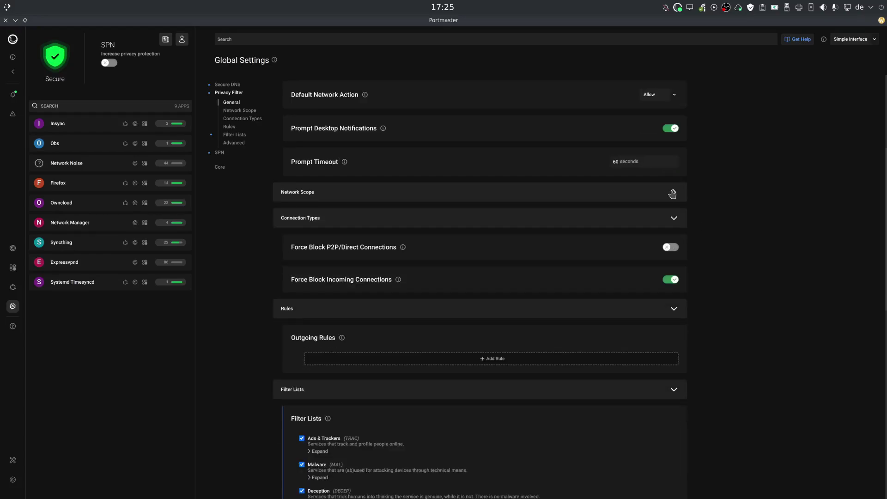
pyautogui.click(673, 219)
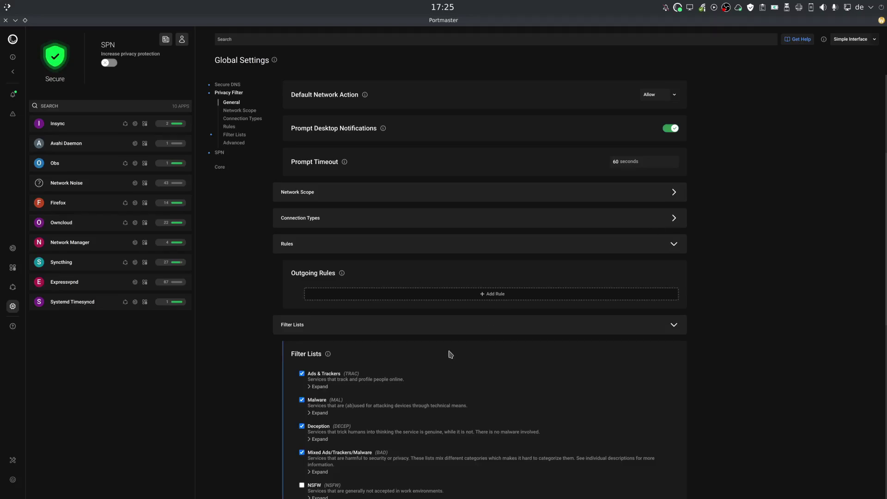
# Collapse the Advanced section of the Privacy Filter settings and the General section of the SPN settings
pyautogui.scroll(-2, 457, 342)
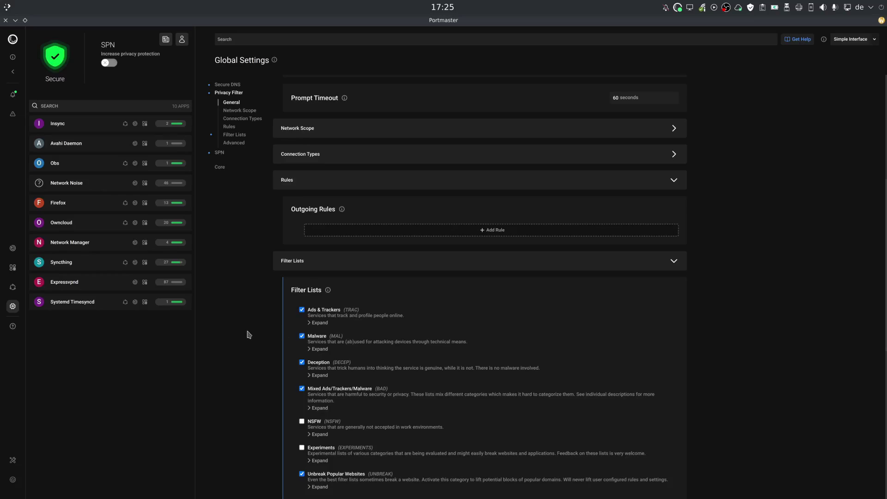
pyautogui.scroll(-1, 354, 361)
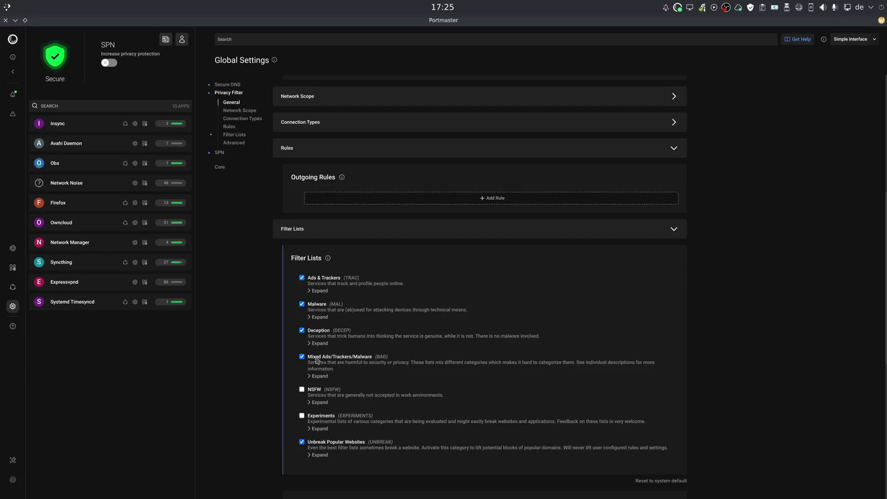
pyautogui.scroll(-2, 367, 320)
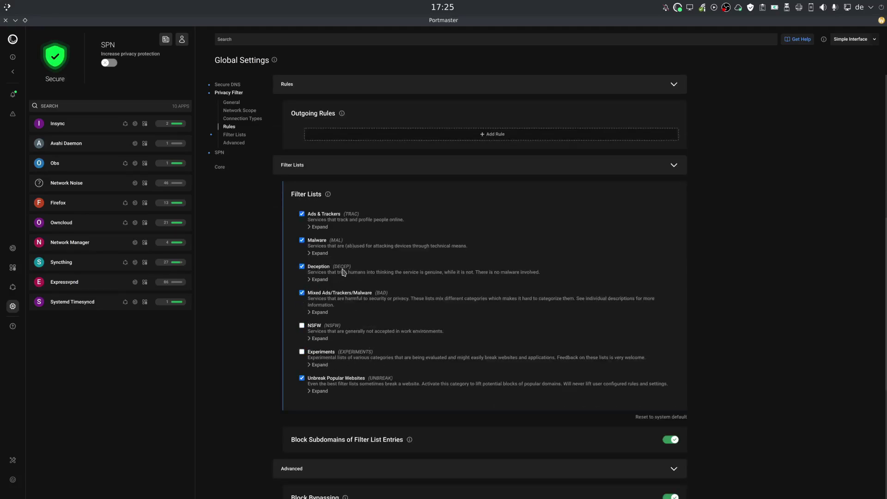
pyautogui.scroll(-4, 365, 305)
pyautogui.scroll(-3, 390, 310)
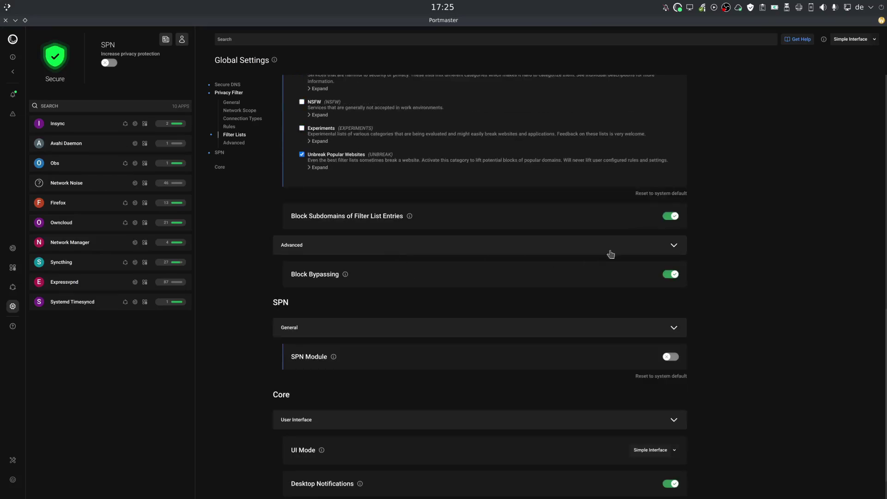
pyautogui.click(672, 250)
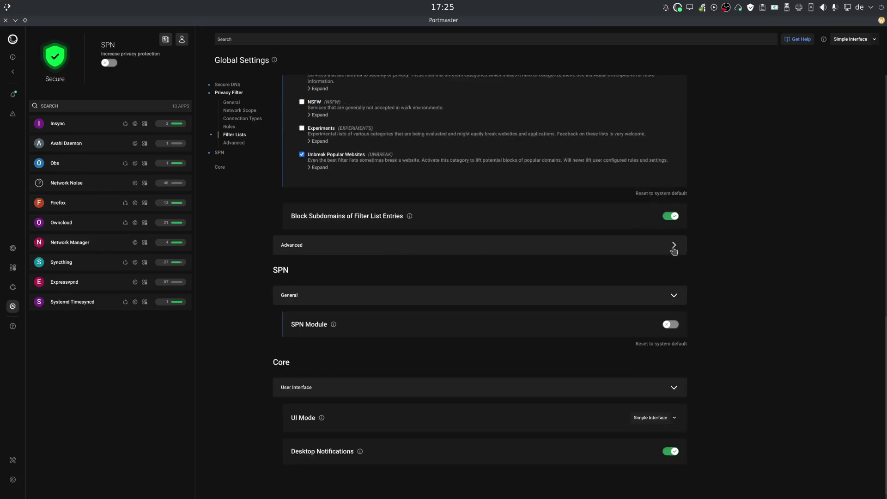
pyautogui.click(675, 298)
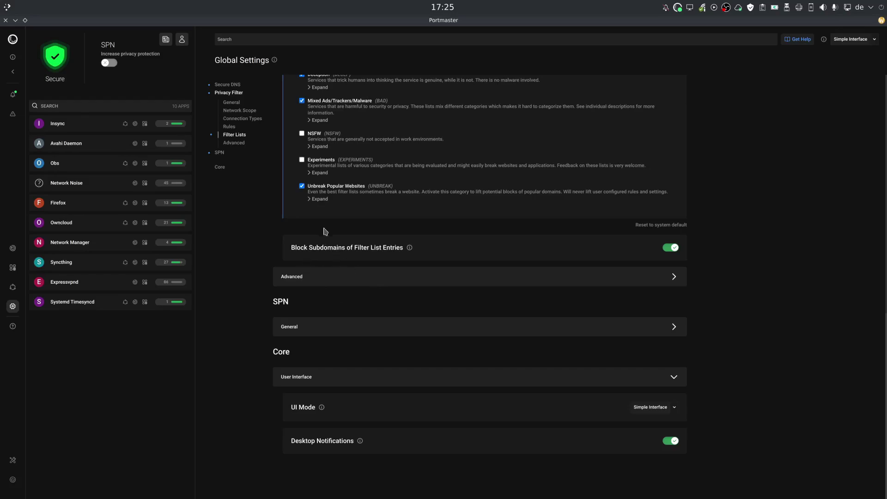
pyautogui.scroll(8, 602, 284)
pyautogui.scroll(3, 604, 281)
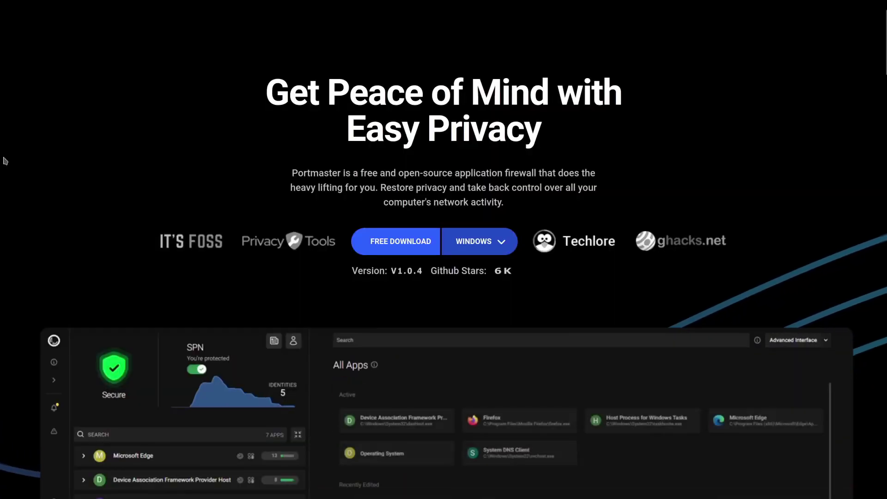
# Switch to the Portmaster website and read its sections on network monitoring, system-wide tracker blocking, and global and per-app settings
pyautogui.scroll(-4, 1, 147)
pyautogui.scroll(-10, 1, 152)
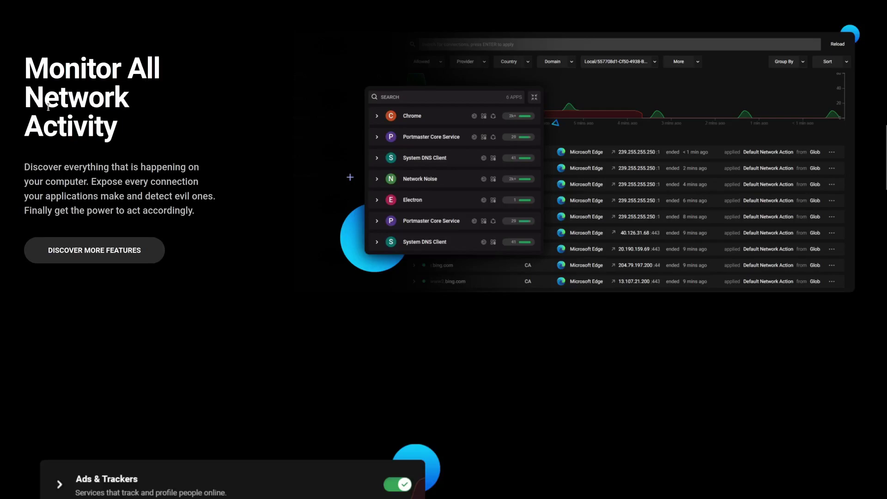
pyautogui.scroll(-7, 3, 246)
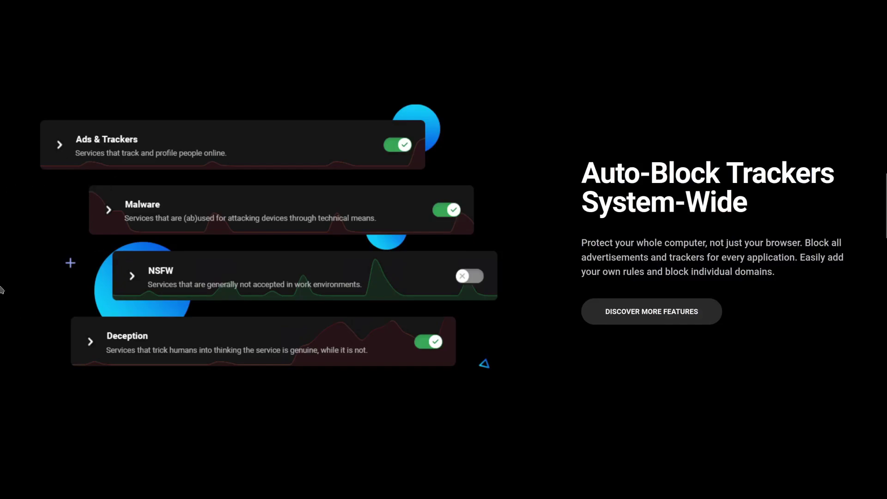
pyautogui.scroll(-8, 2, 266)
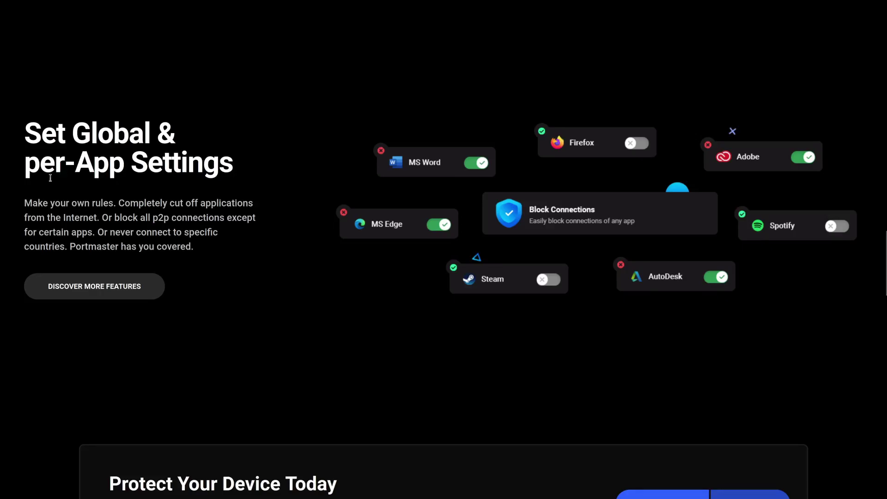
pyautogui.scroll(-3, 3, 289)
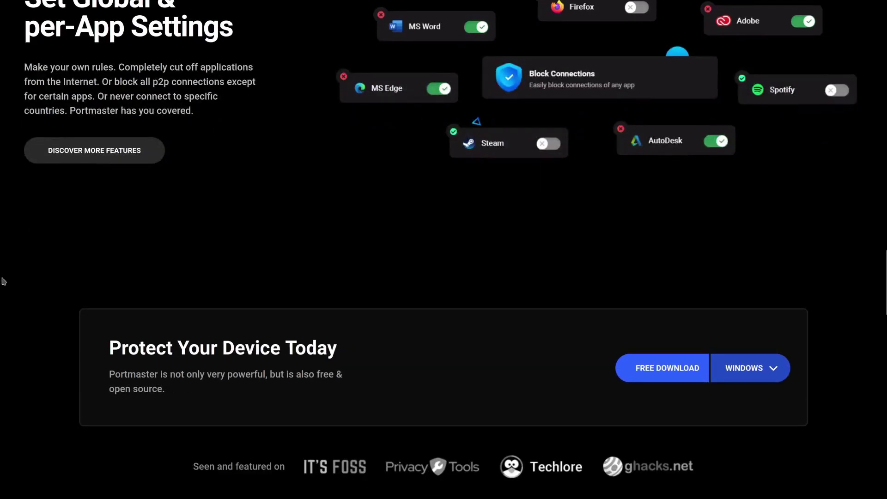
# Skim the rest of the Portmaster home page through the blog, podcast and videos section, and return to the page's beginning
pyautogui.scroll(-2, 4, 281)
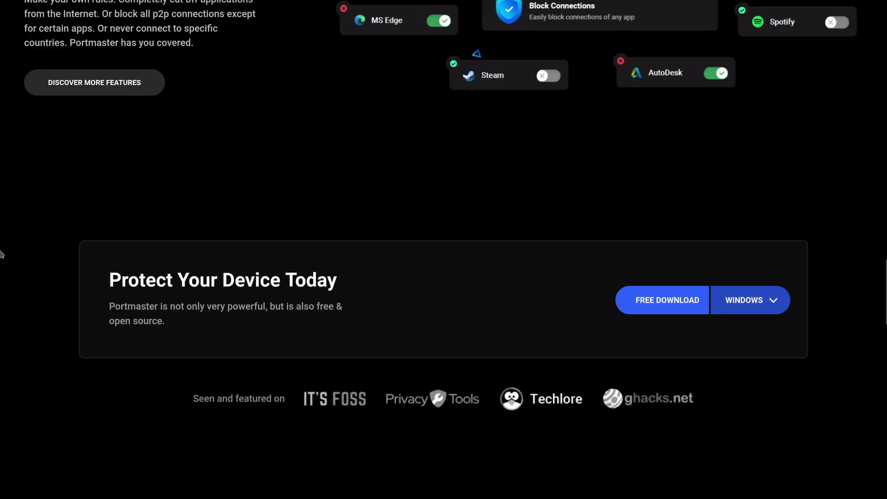
pyautogui.scroll(-6, 2, 257)
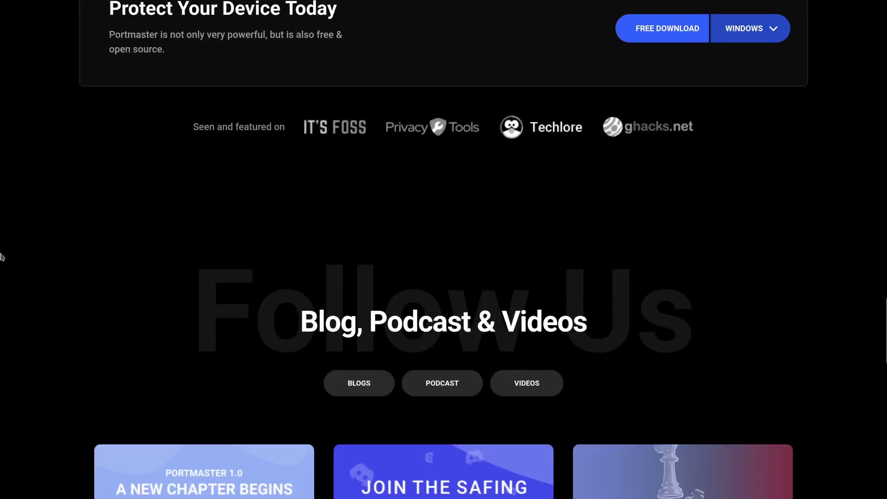
pyautogui.scroll(20, 1, 257)
pyautogui.scroll(1, 2, 253)
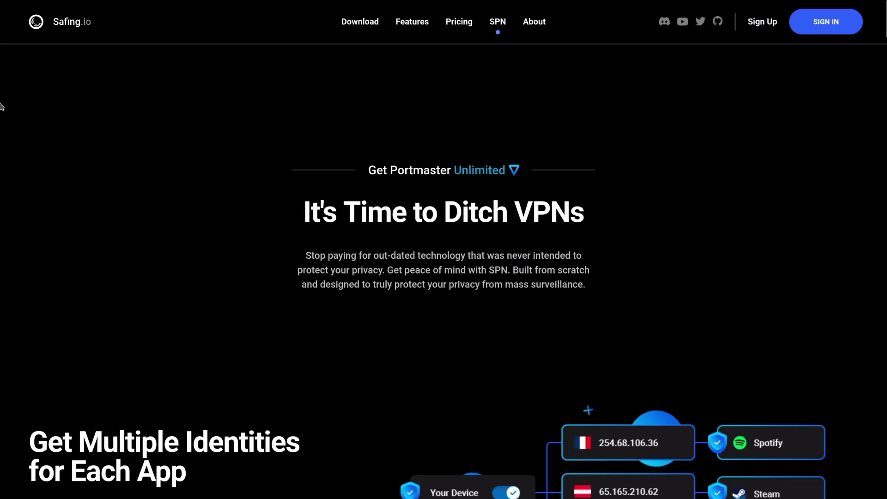
# Read the SPN page's sections on multiple identities per app, regional content access, privacy adjustments and its built-from-scratch design
pyautogui.scroll(-1, 1, 106)
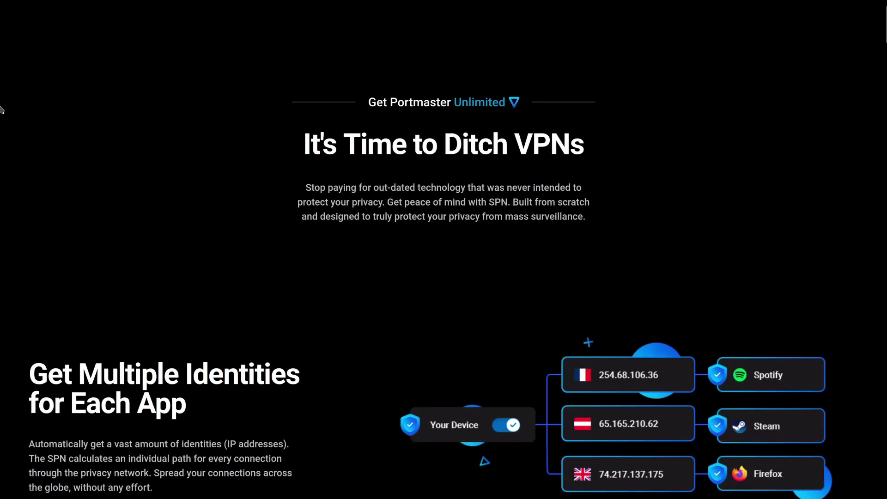
pyautogui.scroll(-1, 2, 112)
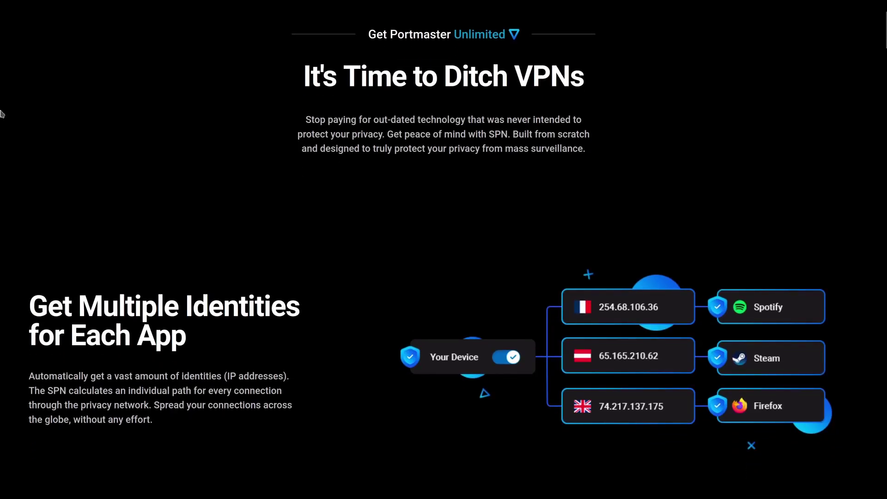
pyautogui.scroll(-3, 10, 134)
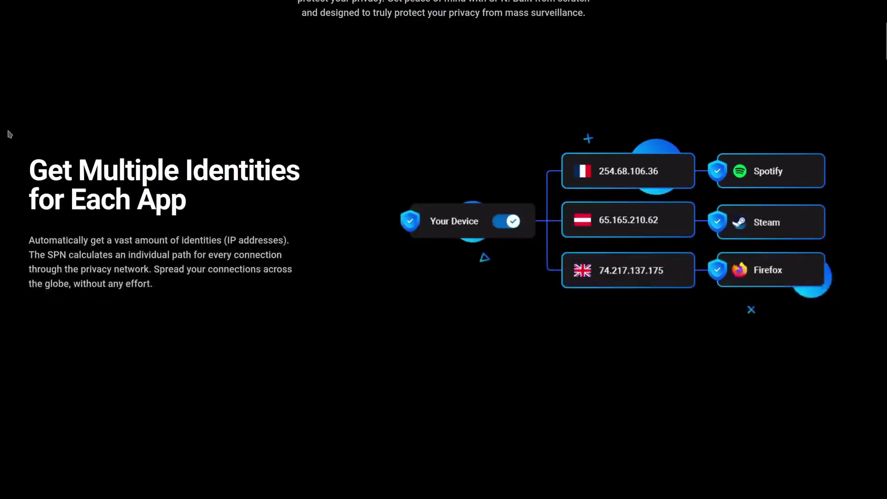
pyautogui.scroll(-2, 6, 142)
pyautogui.scroll(-5, 8, 142)
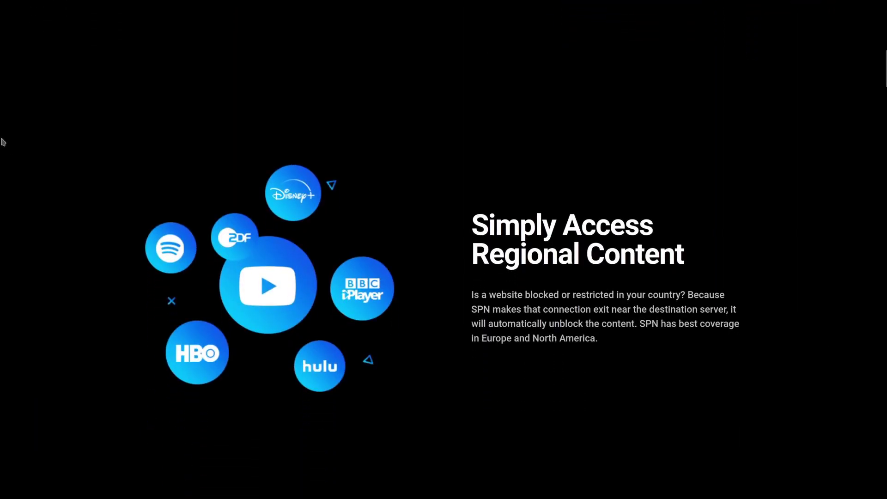
pyautogui.scroll(-9, 3, 141)
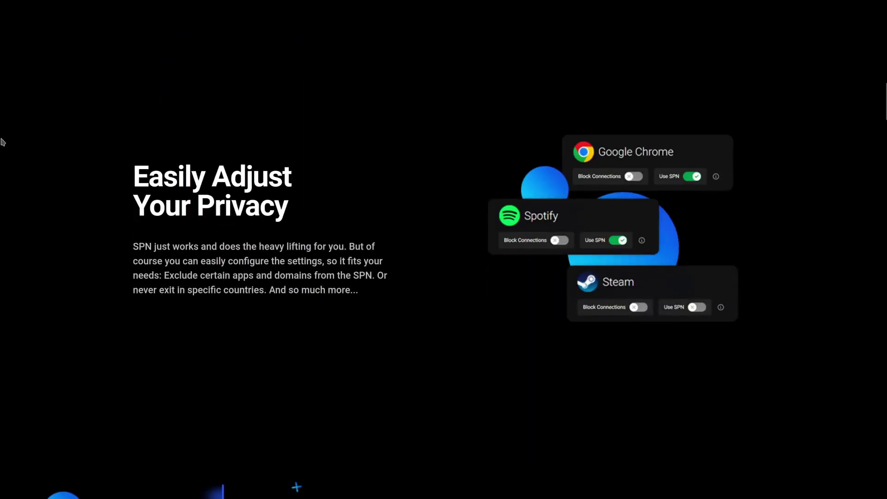
pyautogui.scroll(-4, 3, 142)
pyautogui.scroll(-4, 2, 134)
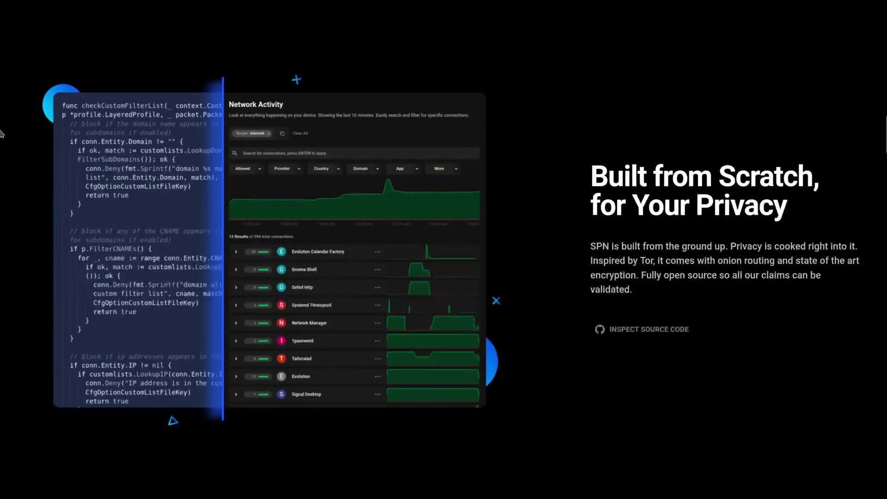
# Examine the SPN page's table comparing most VPNs, SPN and Tor by features, availability and open-source status
pyautogui.scroll(-19, 2, 134)
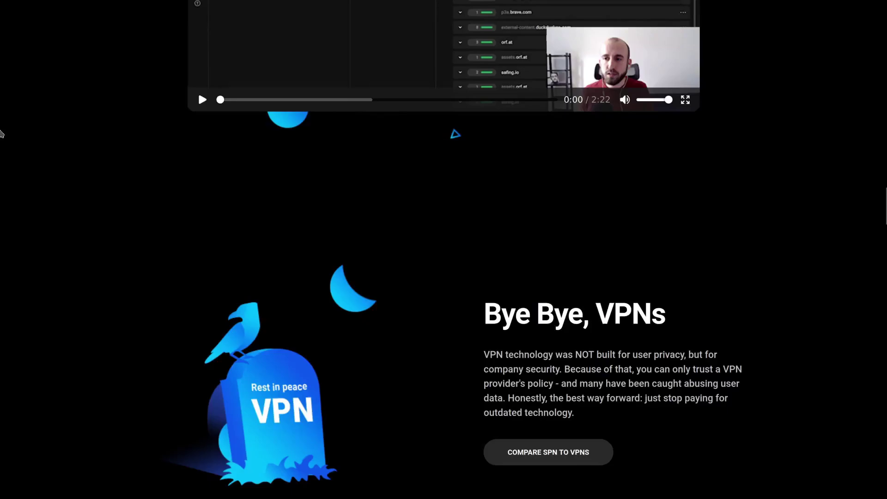
pyautogui.scroll(-15, 1, 134)
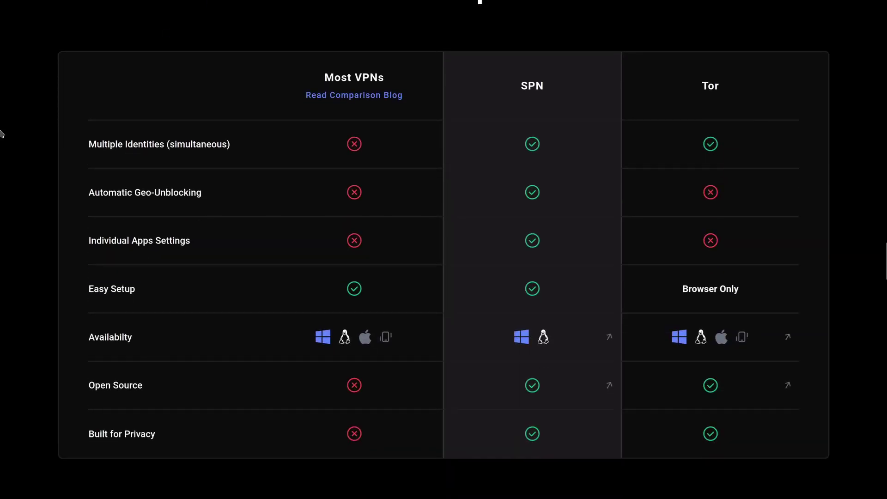
pyautogui.scroll(-2, 1, 134)
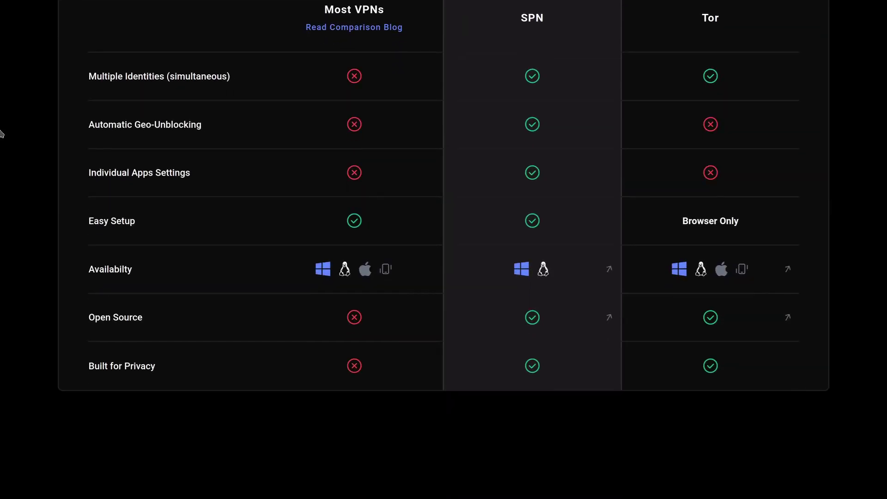